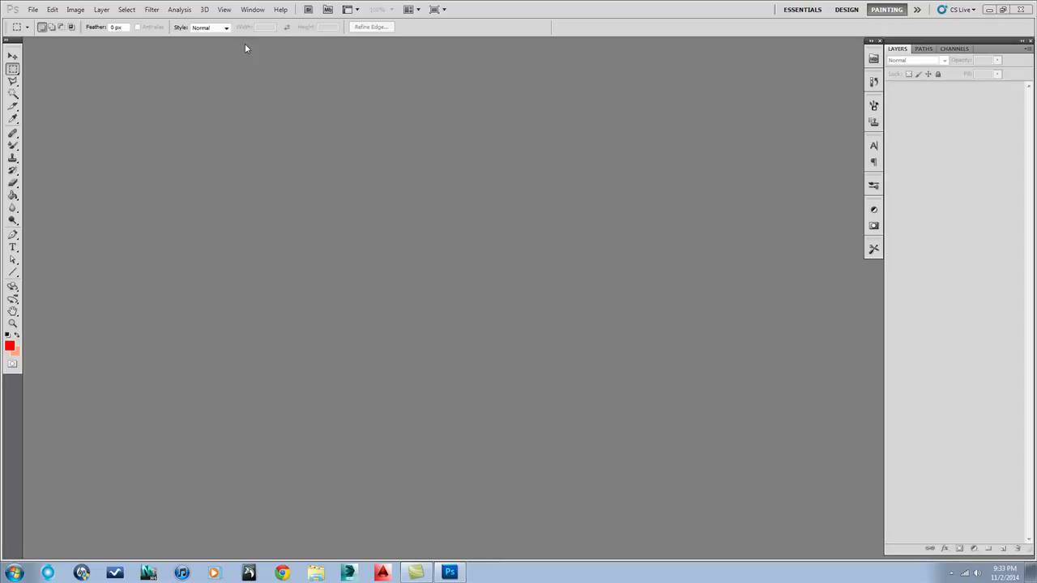
- Set the workspace to Painting
click(254, 10)
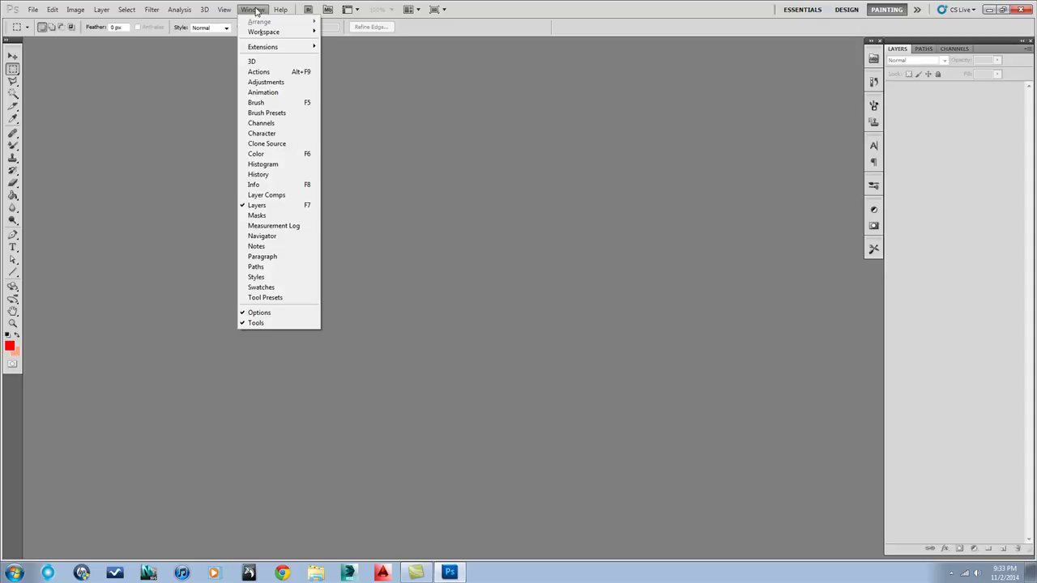
mouse_move(259, 34)
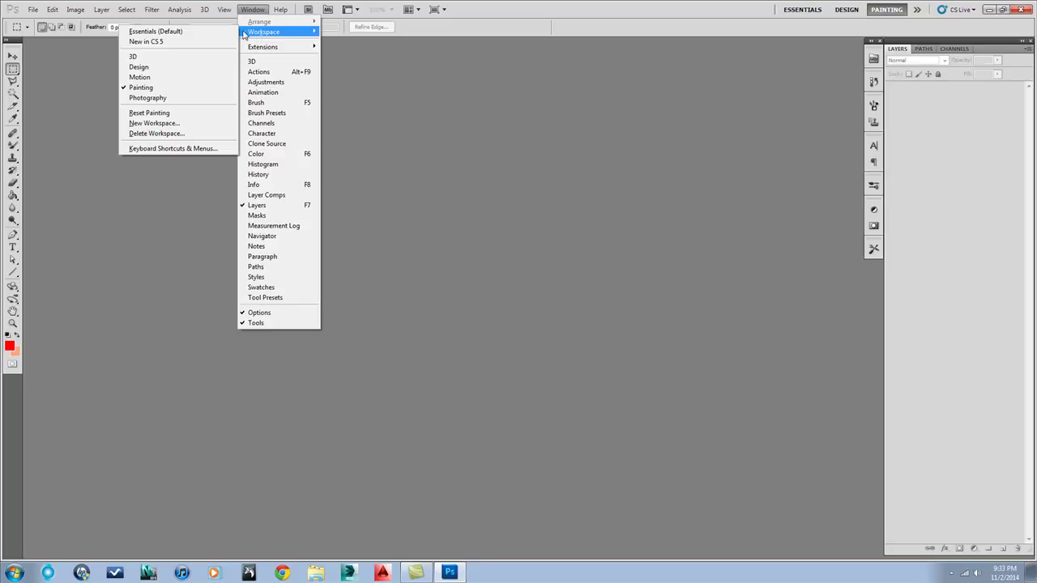
click(134, 87)
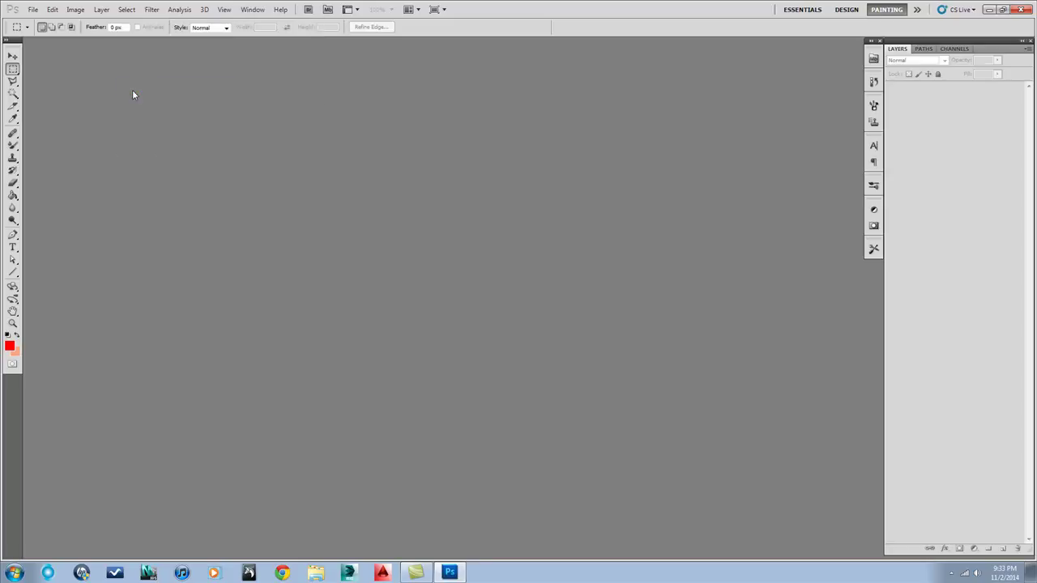
click(250, 10)
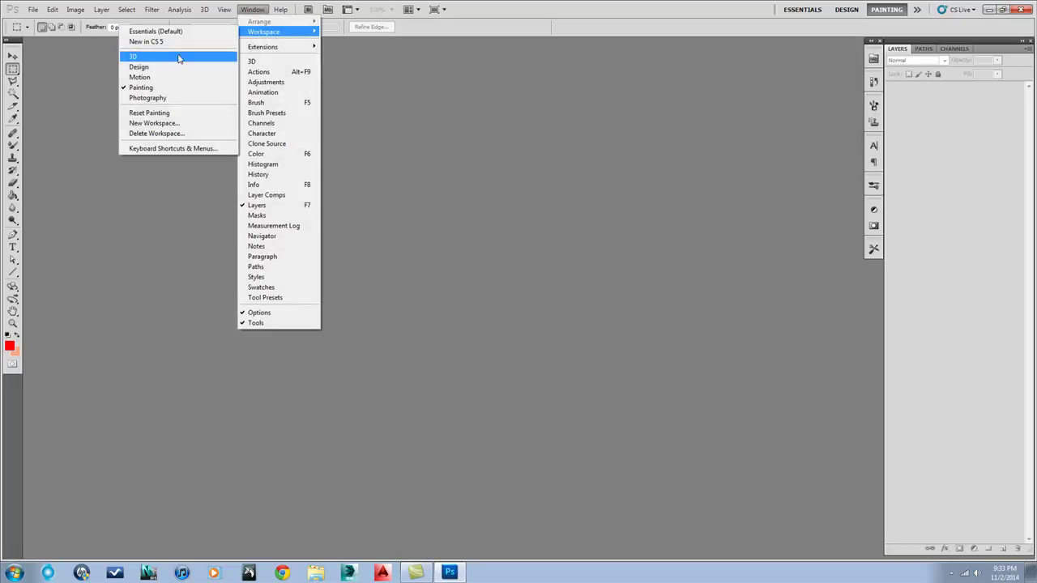
click(156, 87)
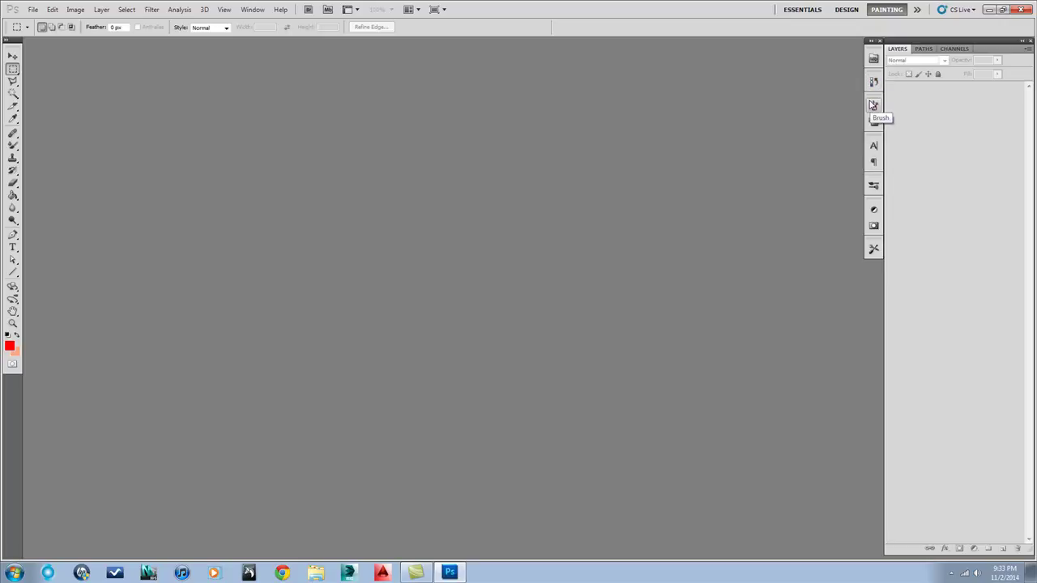
- Expand and collapse the Brush panel and the Tool Presets panel to view their contents
click(873, 106)
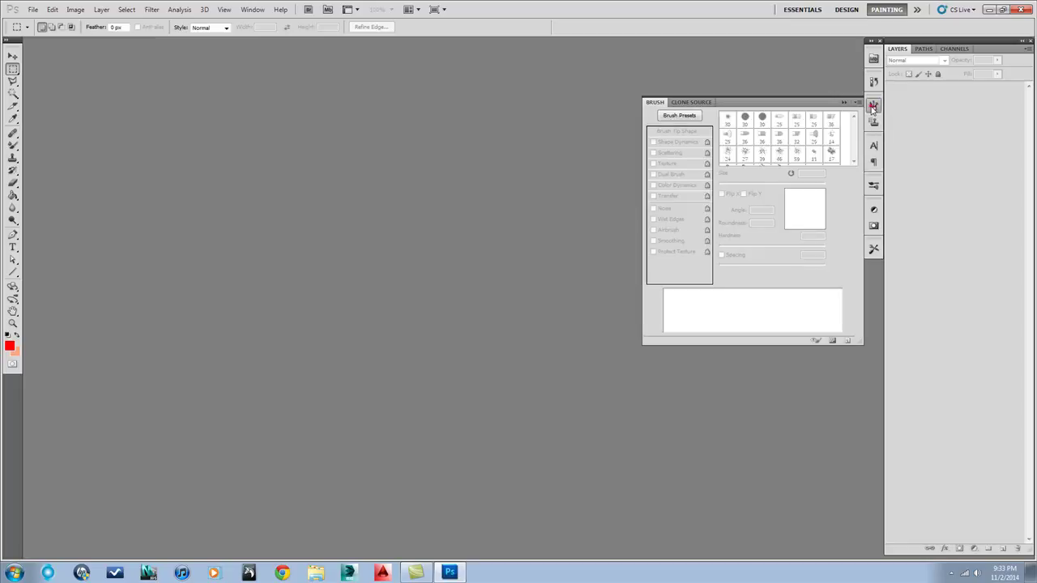
click(873, 107)
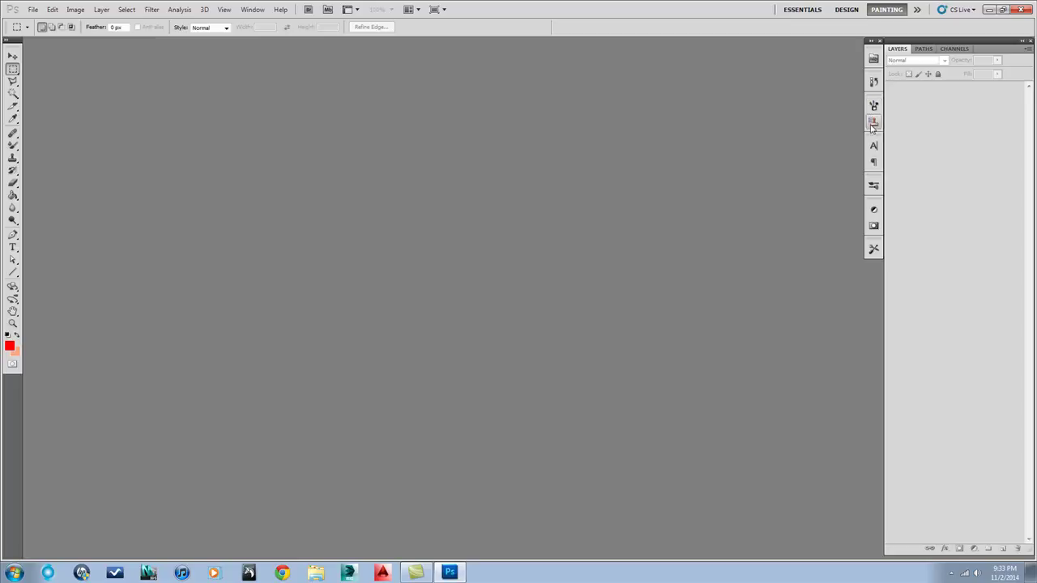
click(873, 250)
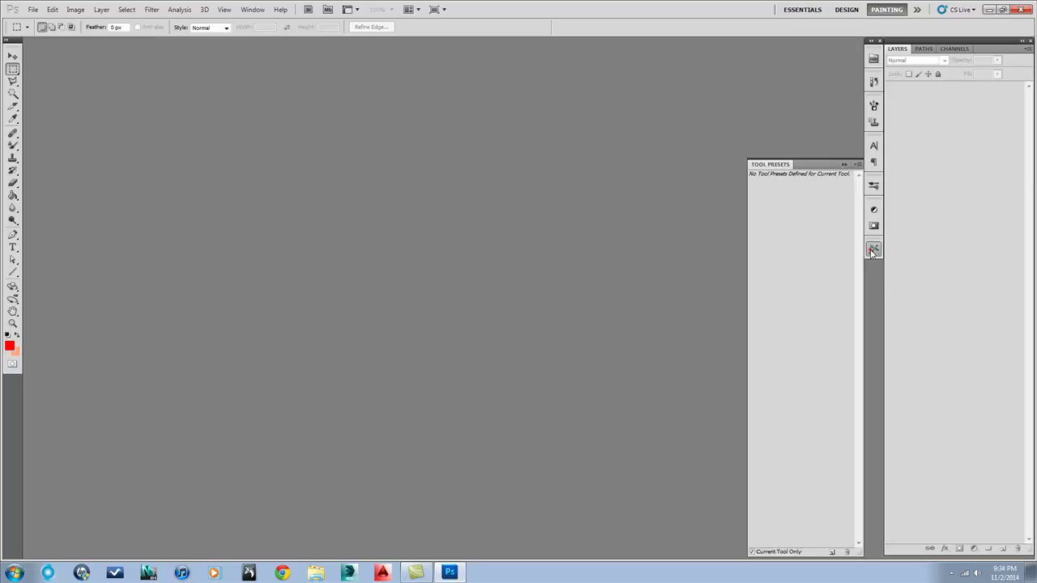
click(874, 250)
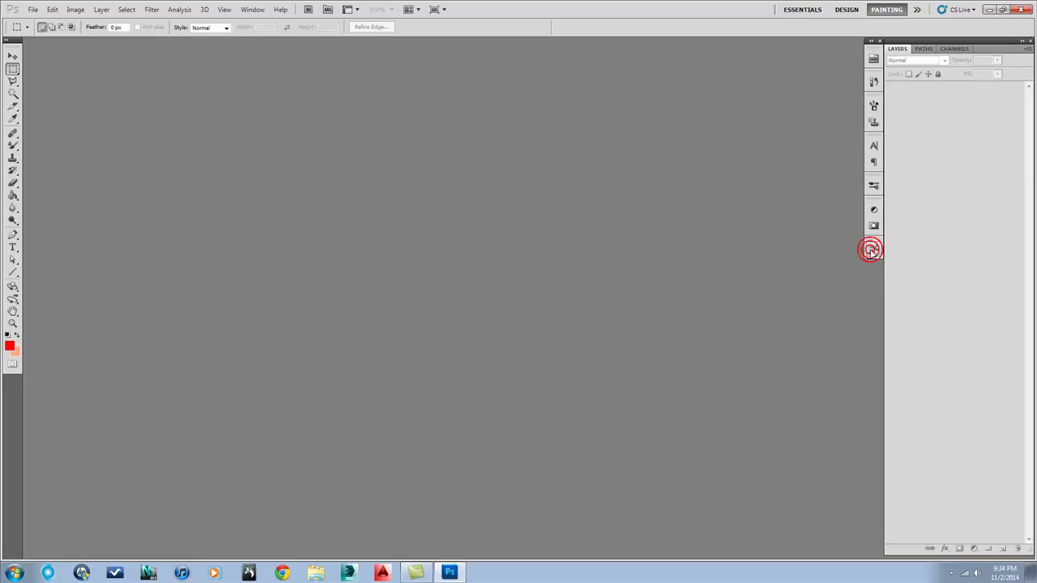
- Show the Tool Presets panel from the list of available panels and collapse it again
click(251, 9)
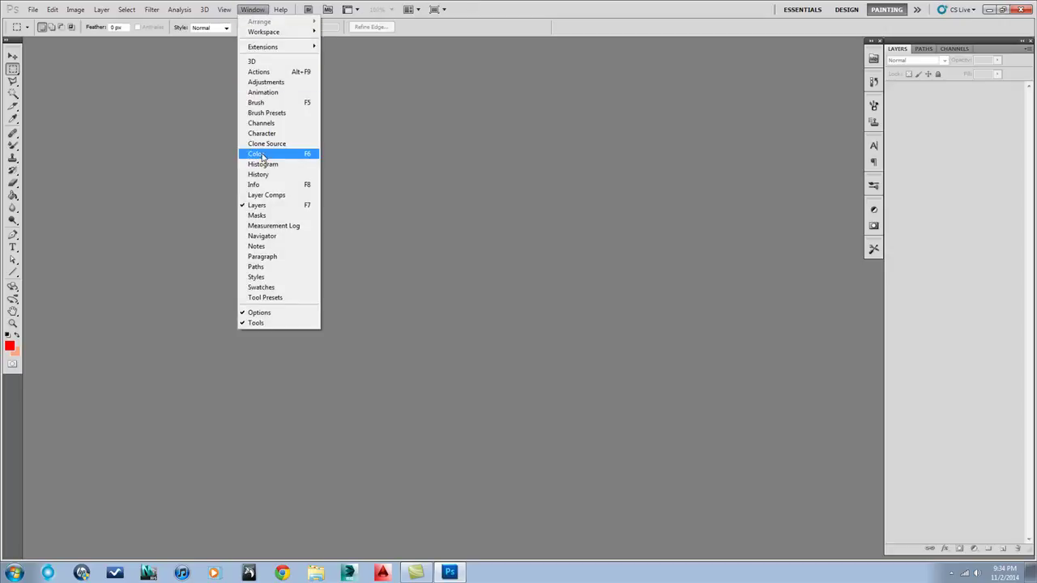
click(271, 299)
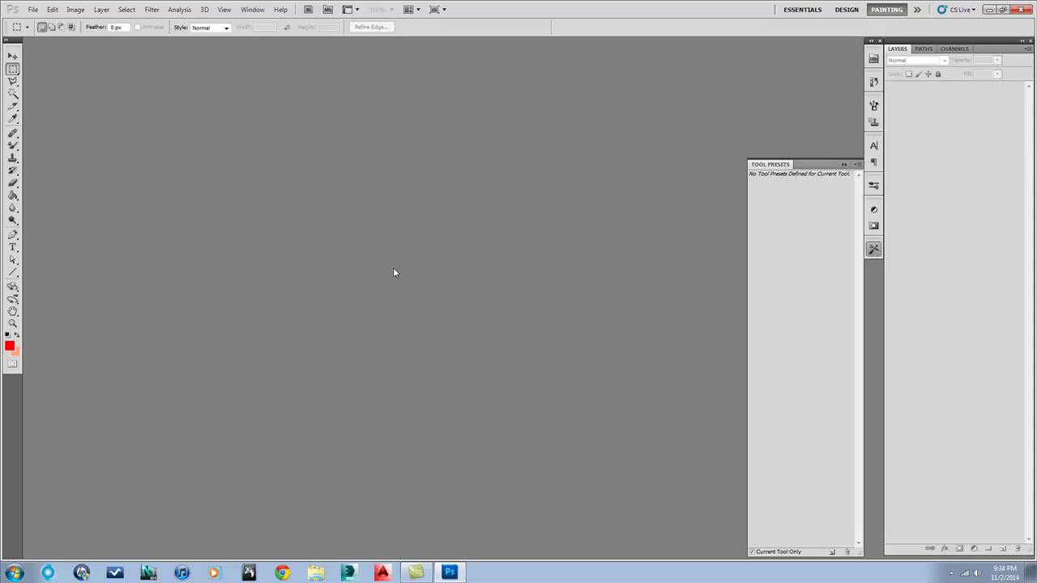
click(844, 165)
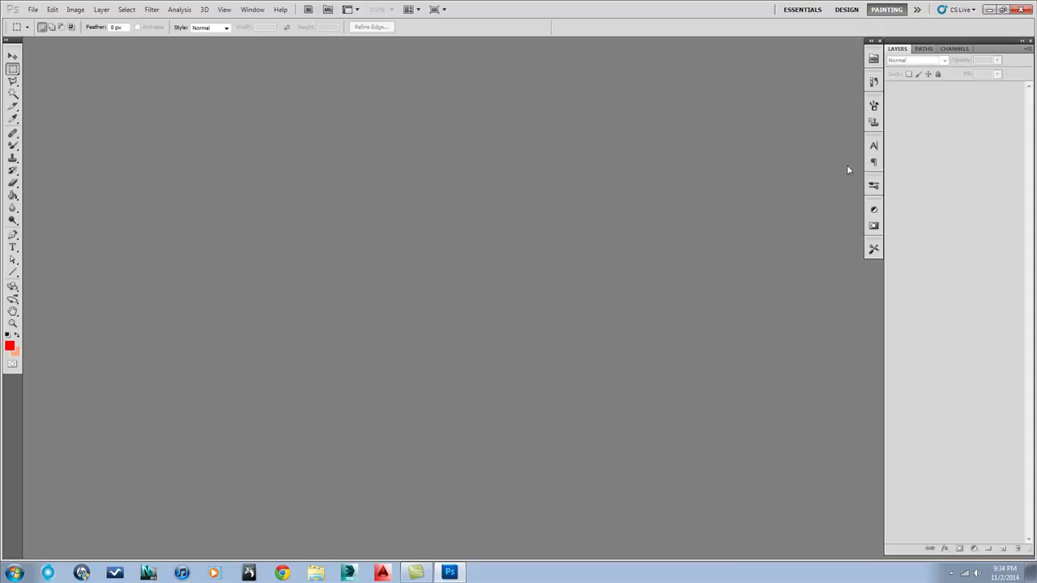
- Try docking the Animation panel group below the Tool Presets icon, and remove it again
click(252, 9)
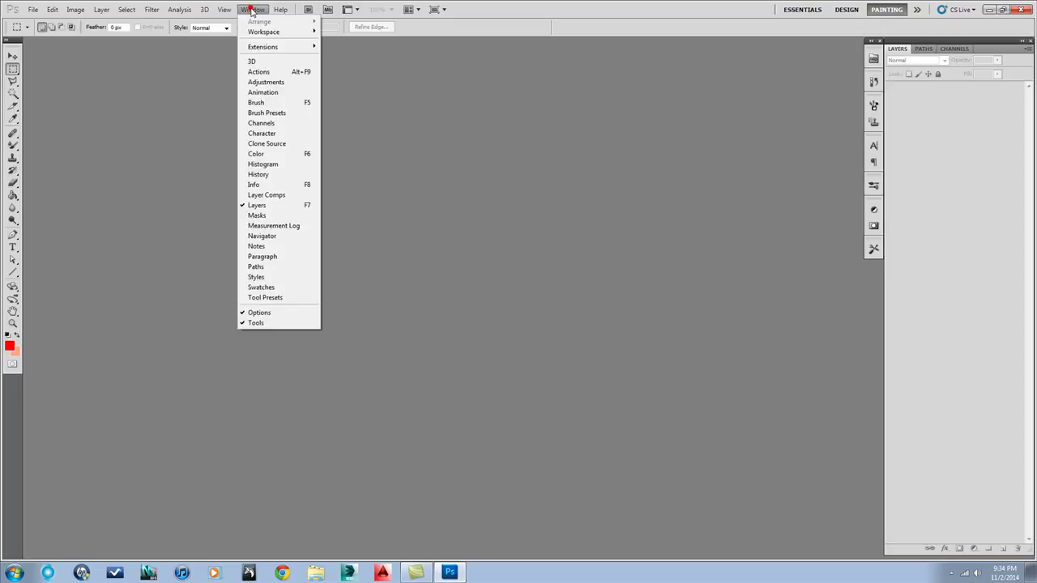
click(261, 92)
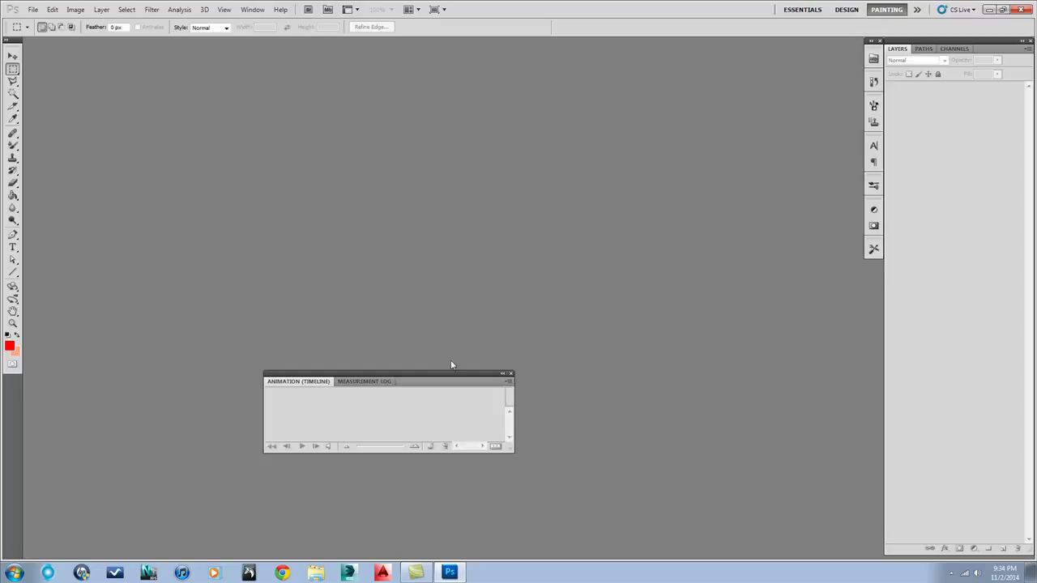
drag(450, 374, 869, 261)
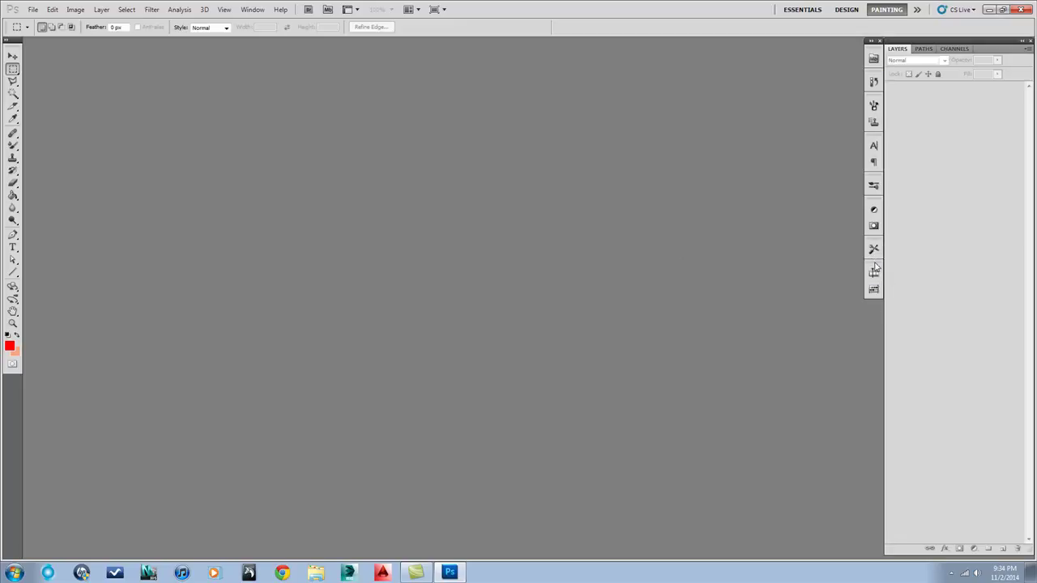
drag(874, 265, 750, 270)
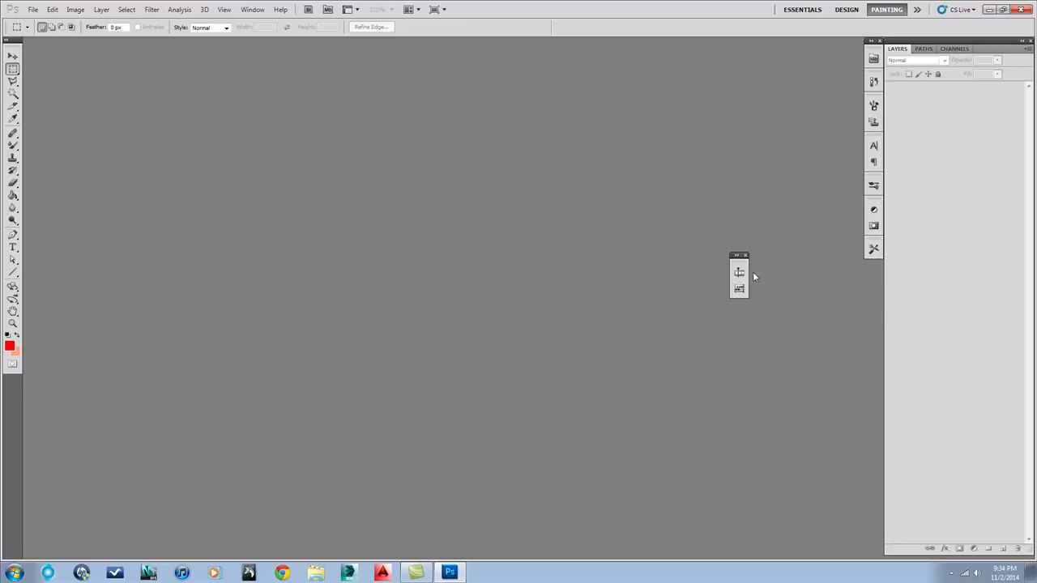
click(745, 256)
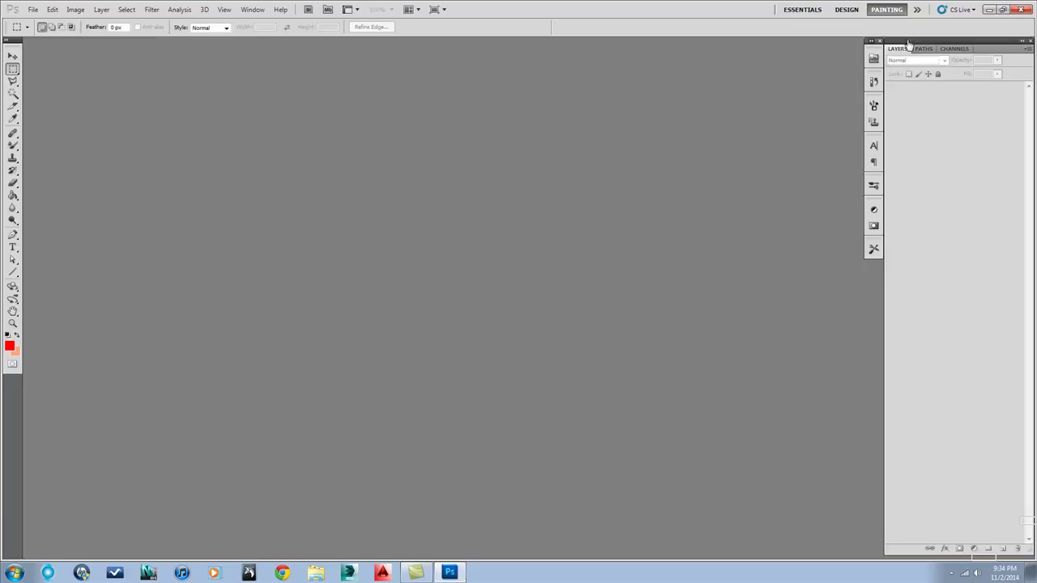
- Detach the collapsed panel group beside the Layers panel and close it
click(872, 60)
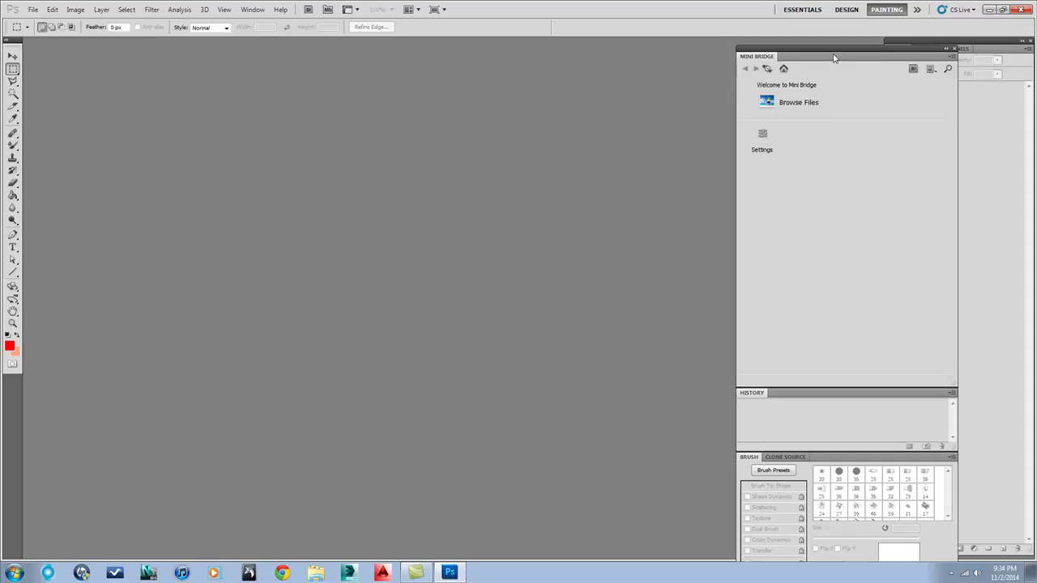
click(956, 50)
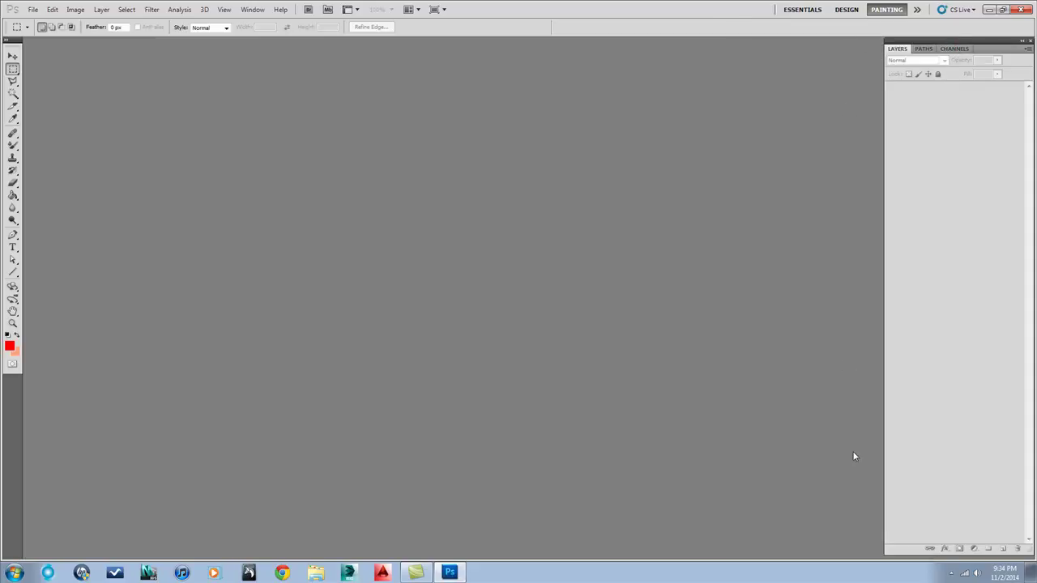
- Restore the closed panels with the Painting workspace and dock them, collapsed to icons, beside the Layers panel
click(252, 9)
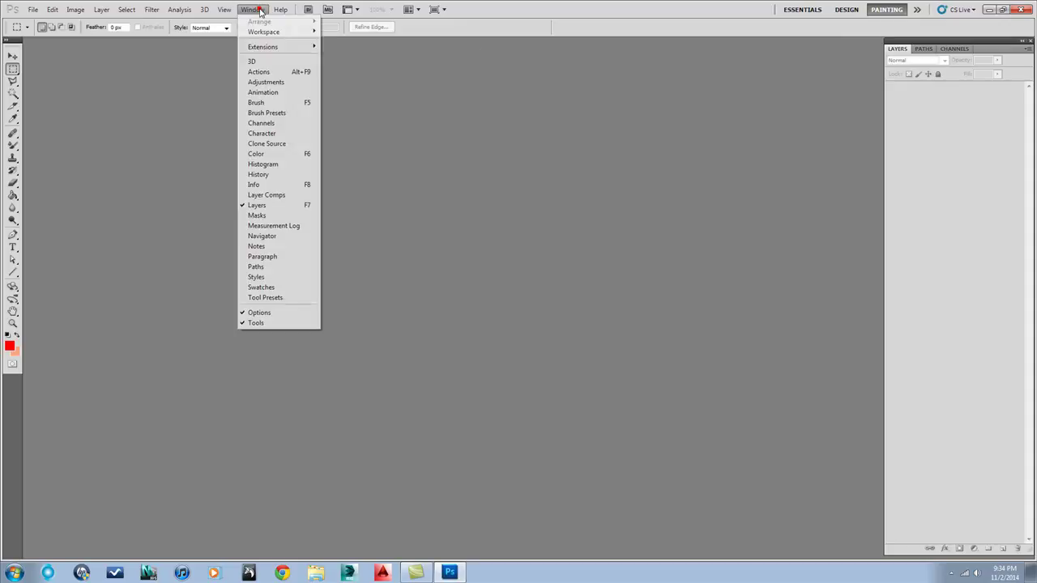
mouse_move(261, 32)
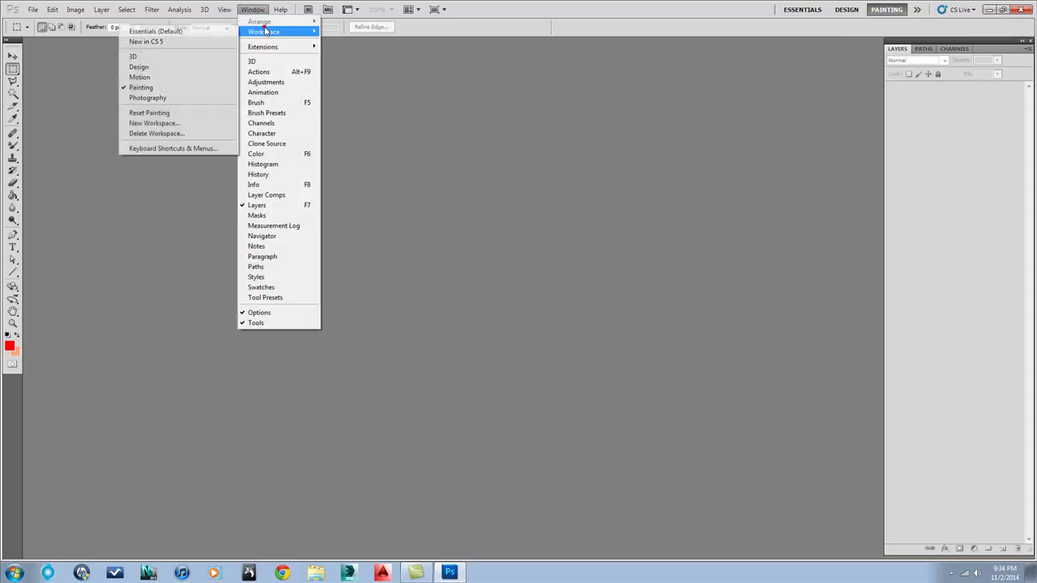
click(143, 84)
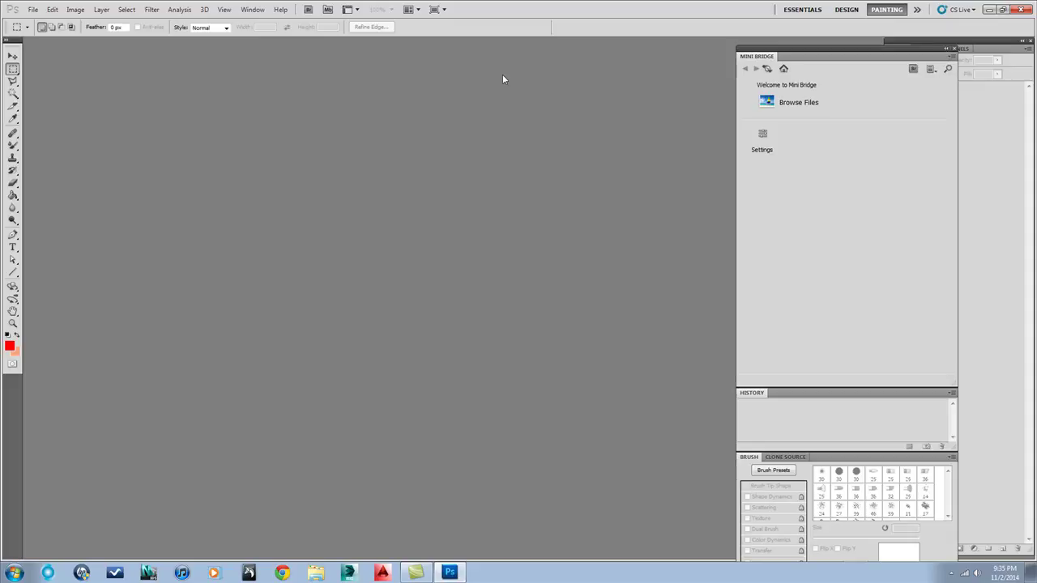
click(946, 51)
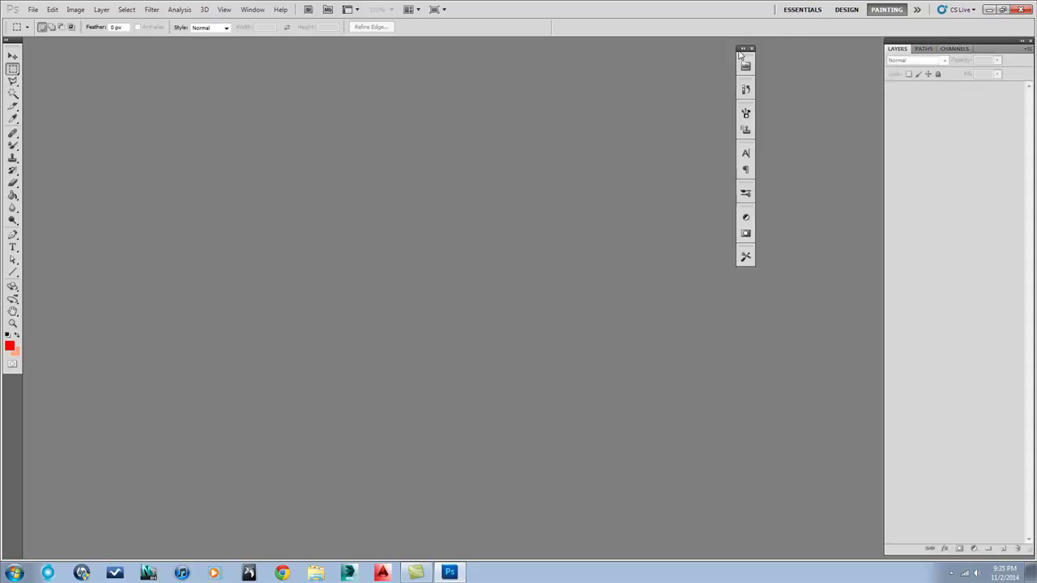
drag(740, 53, 867, 47)
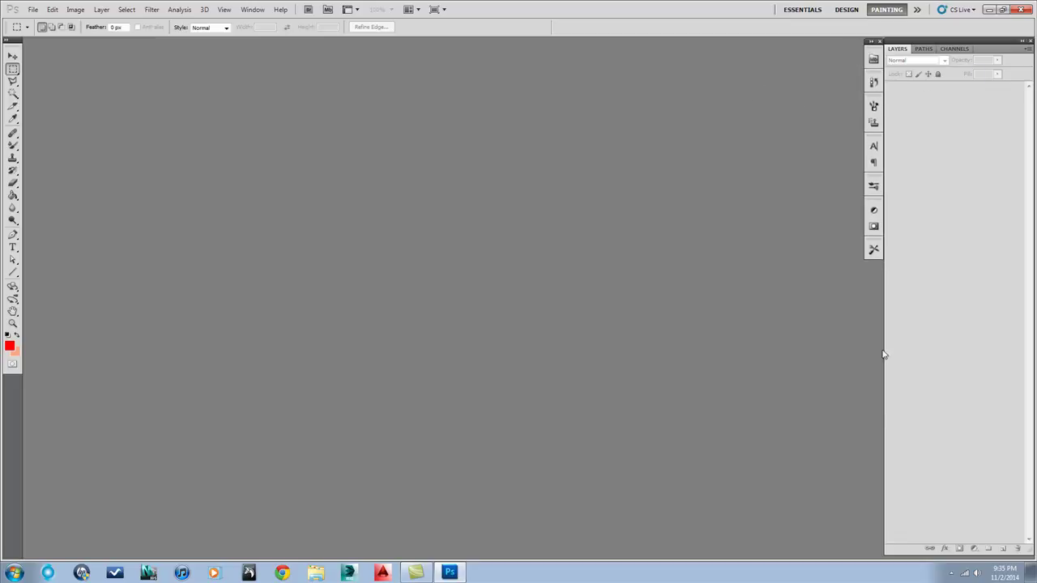
- View the Paths and Channels panels, and return to the Layers panel
click(921, 51)
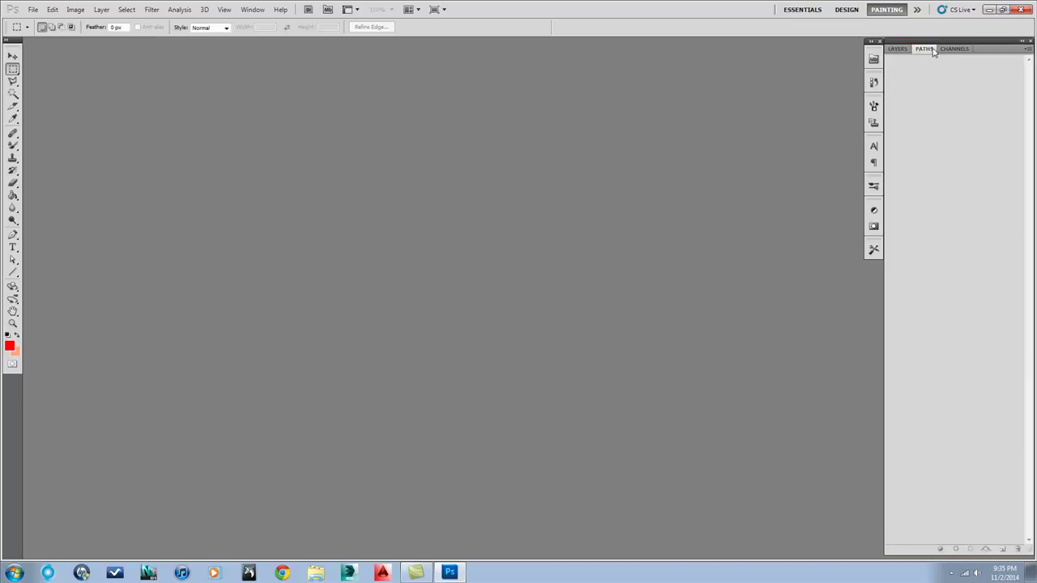
click(940, 50)
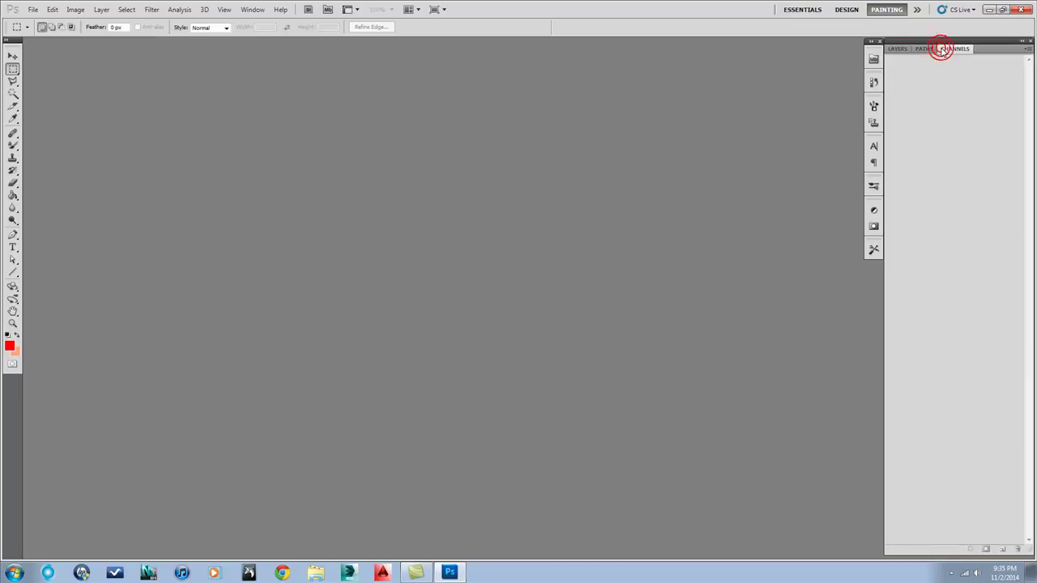
click(896, 49)
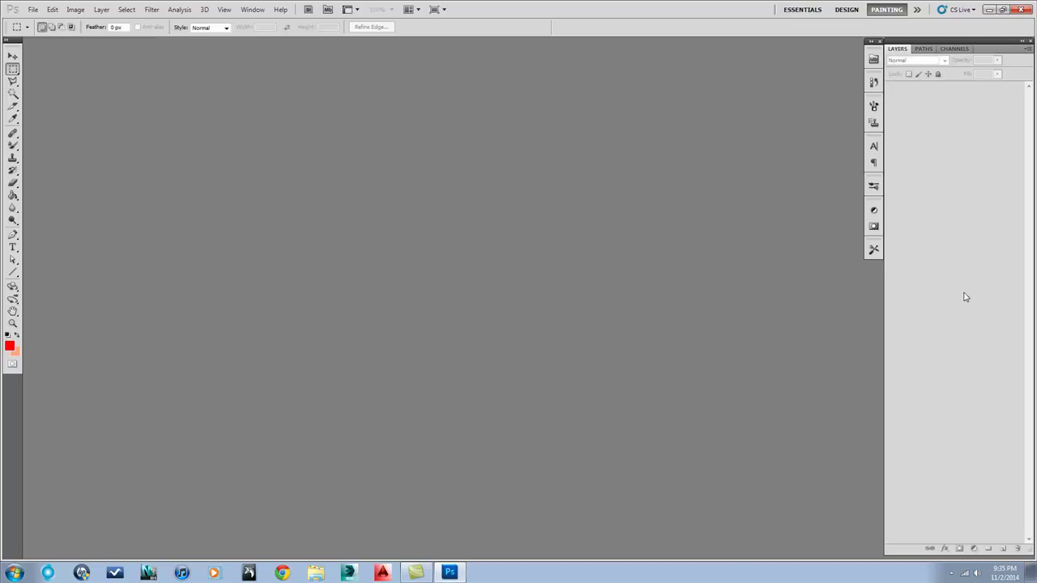
- Hide the Layers panel group and show it again
click(248, 10)
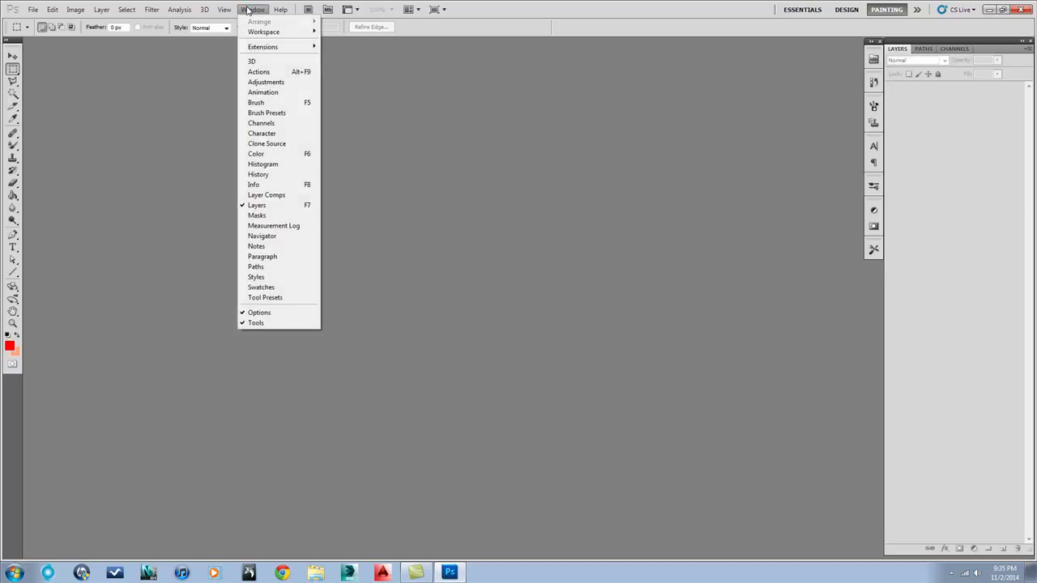
click(256, 207)
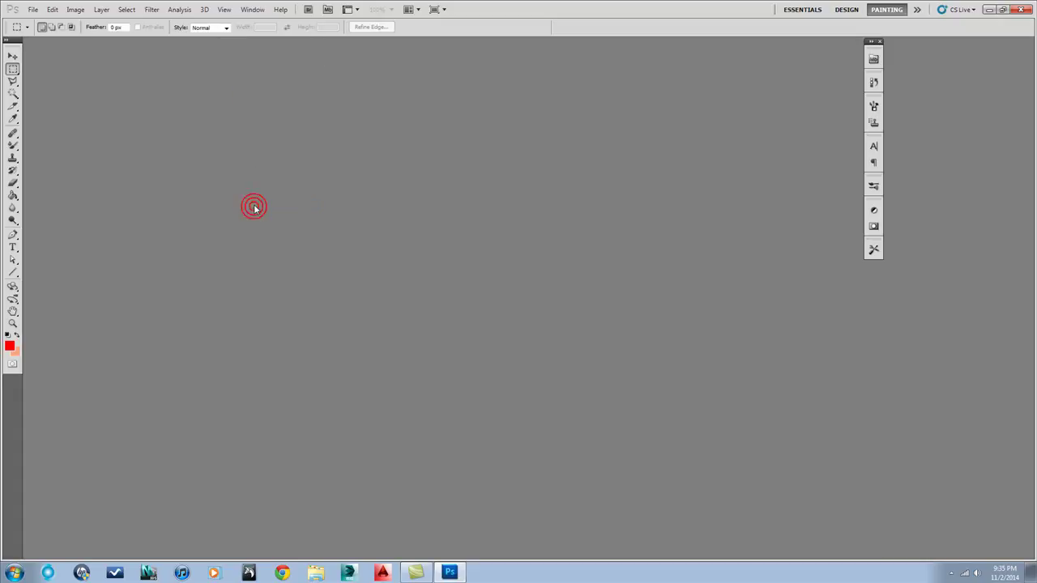
click(259, 9)
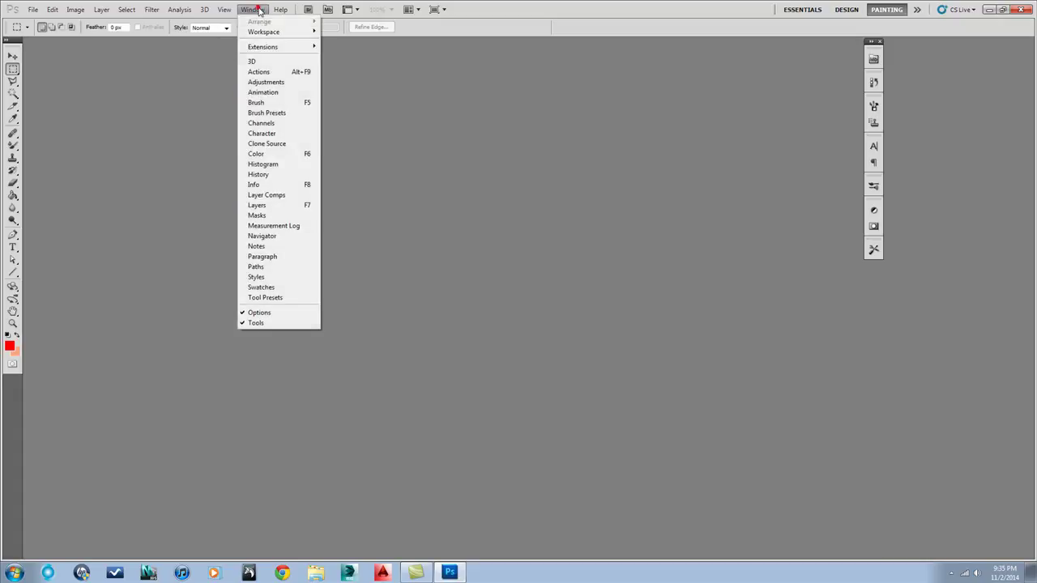
click(259, 207)
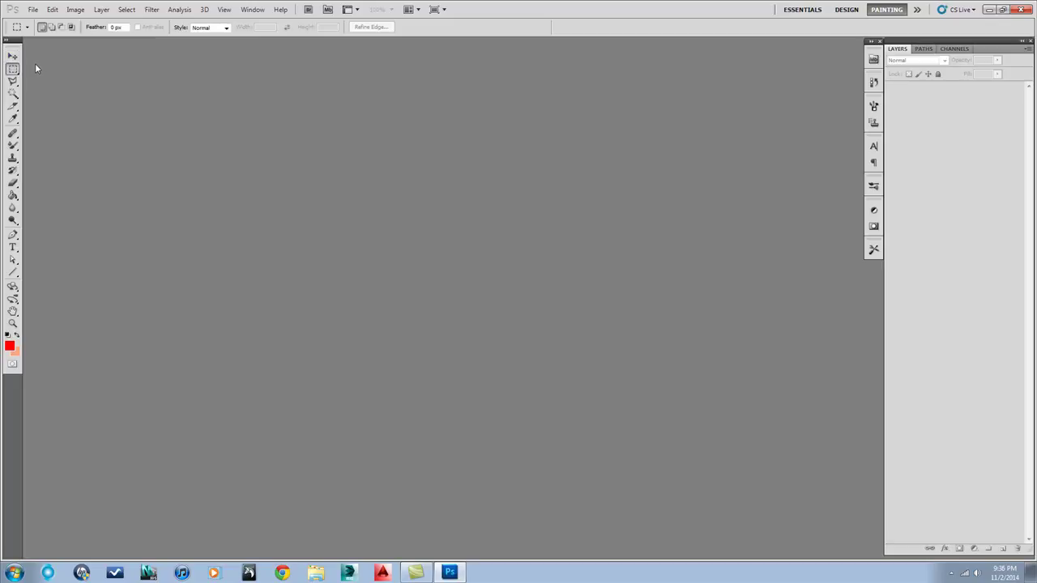
- Try the Move, Rectangular Marquee and Polygonal Lasso tools, and view the available lasso variants
click(14, 58)
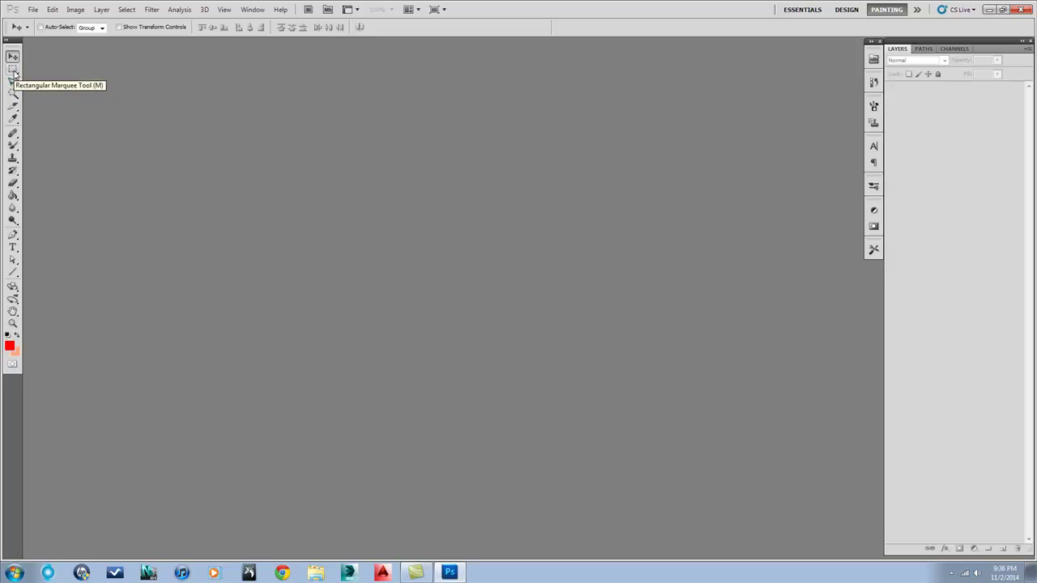
click(14, 72)
click(13, 81)
click(13, 82)
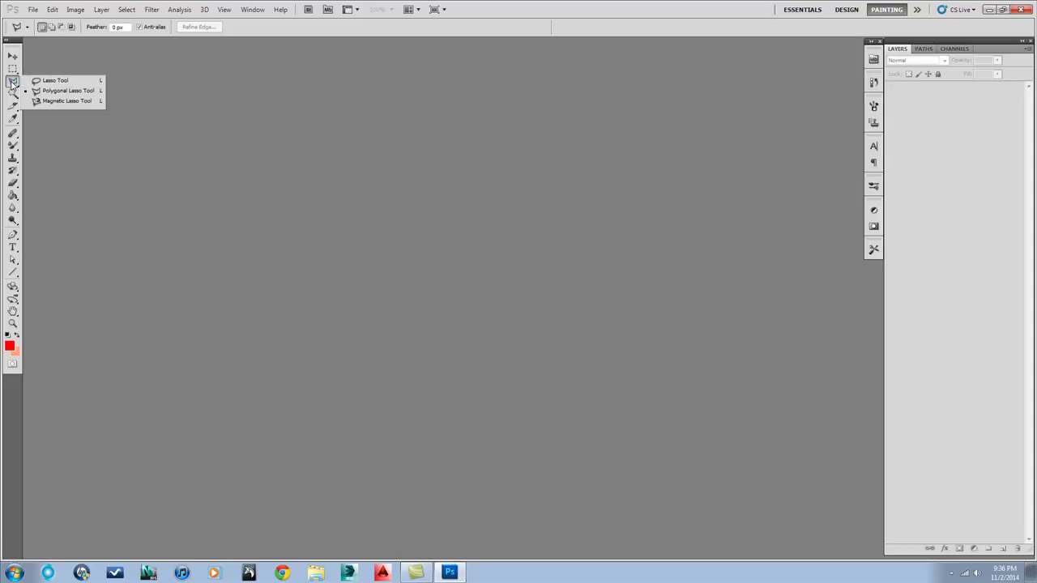
click(13, 82)
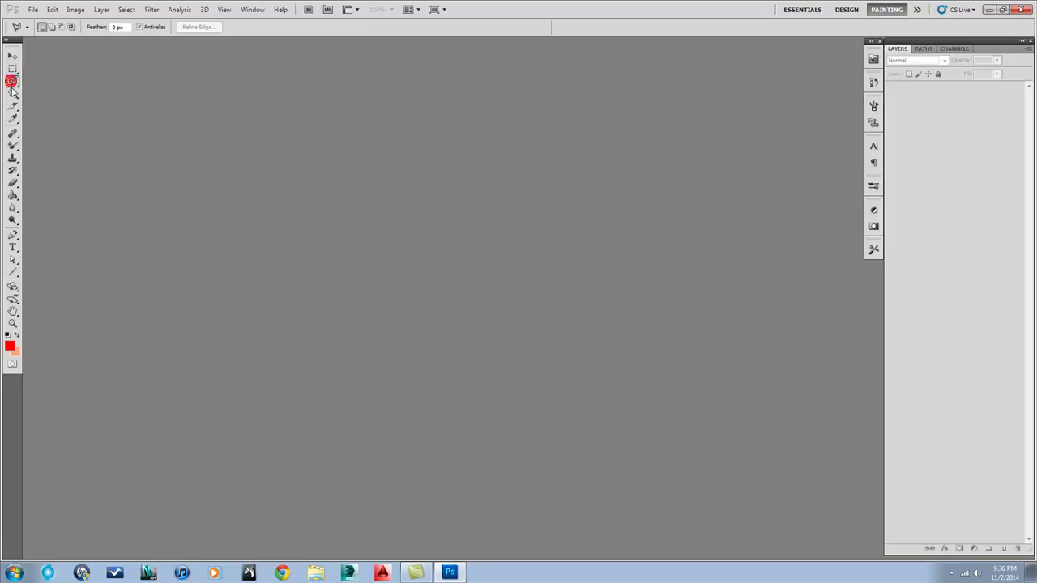
- Compare the Brush Tool with the Mixer Brush Tool, and leave the Brush Tool as the active variant
click(13, 147)
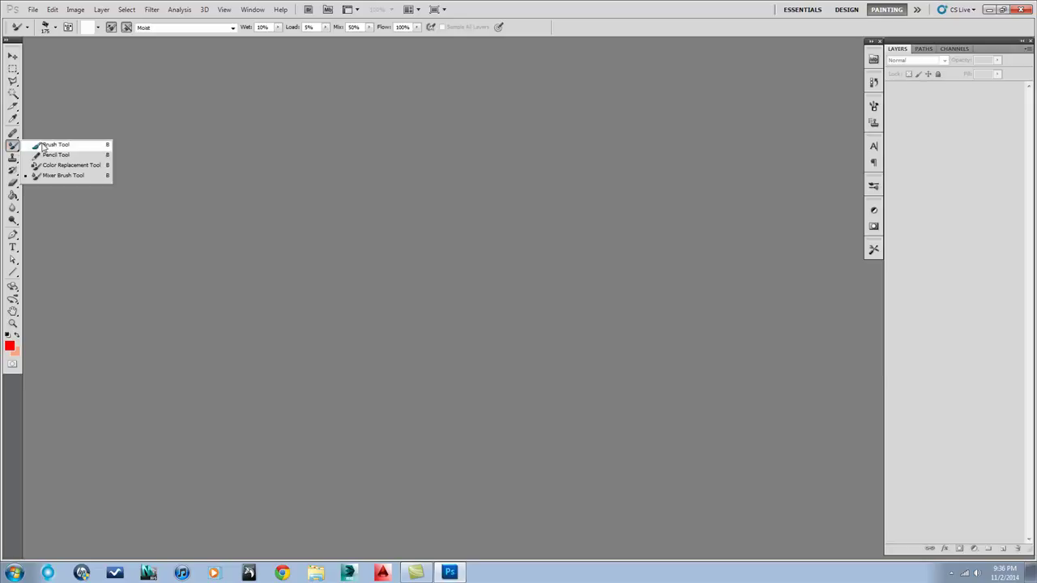
click(44, 147)
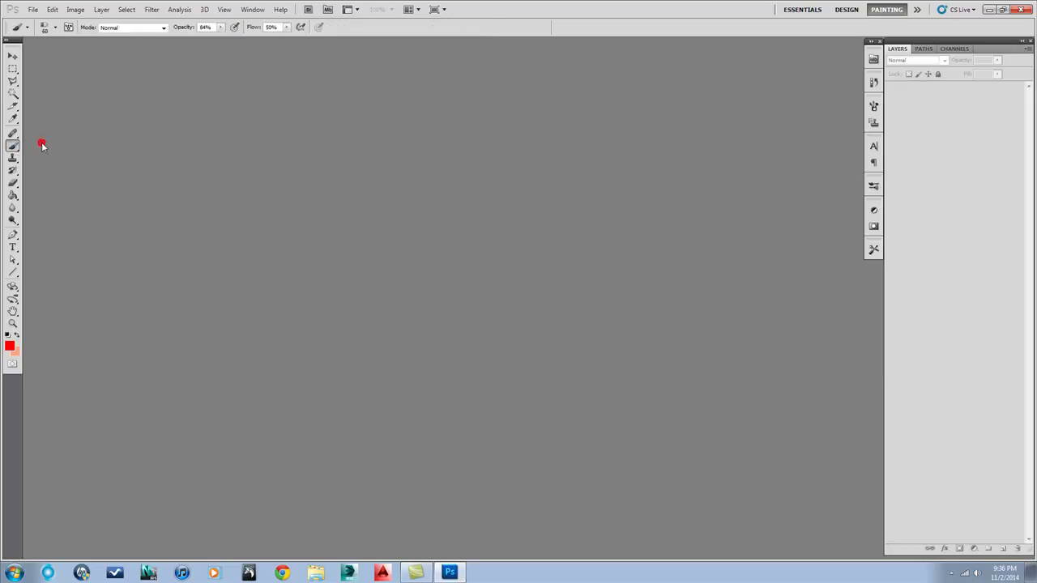
right_click(14, 152)
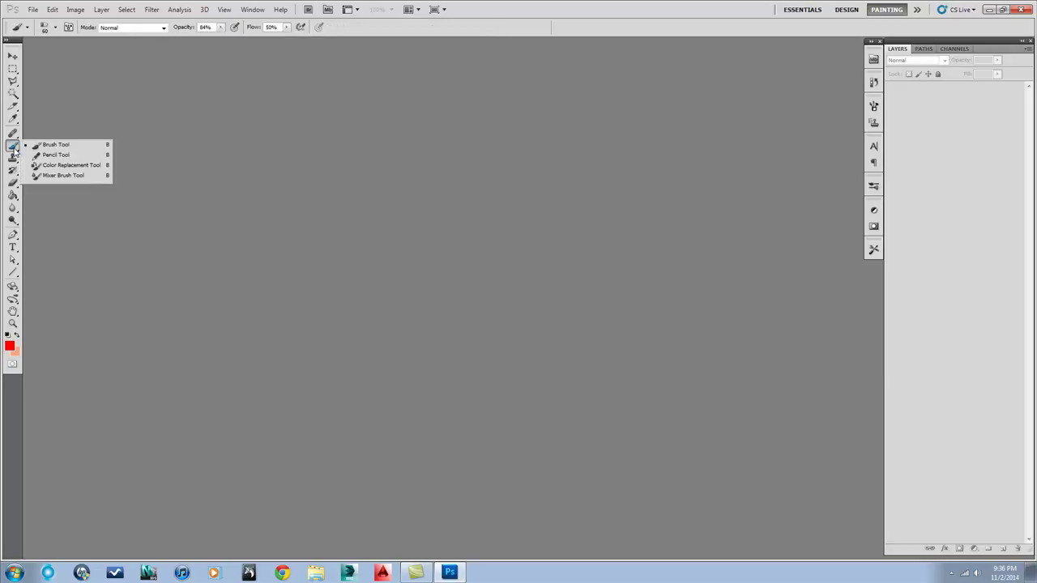
click(55, 176)
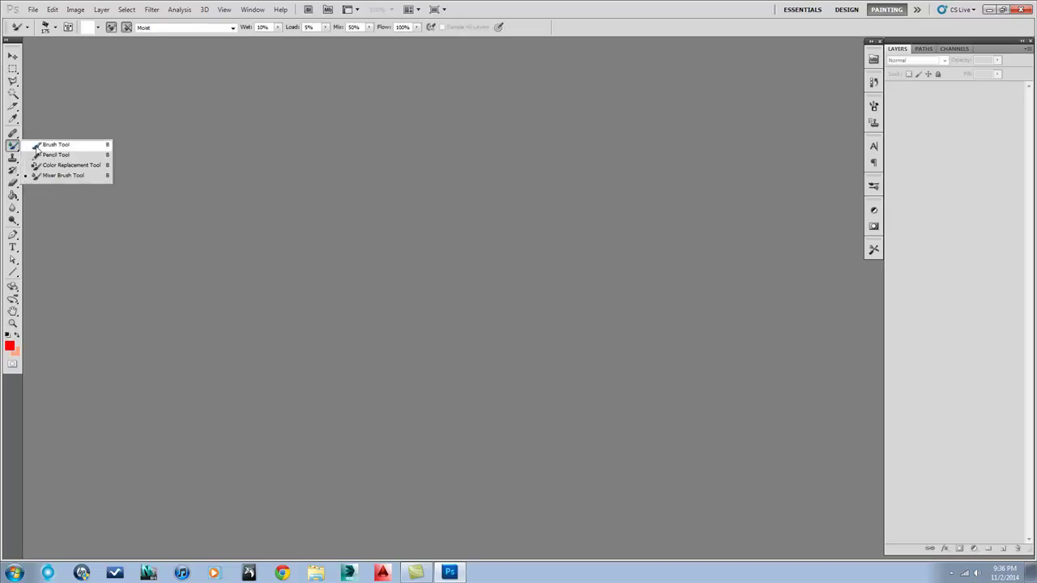
click(36, 146)
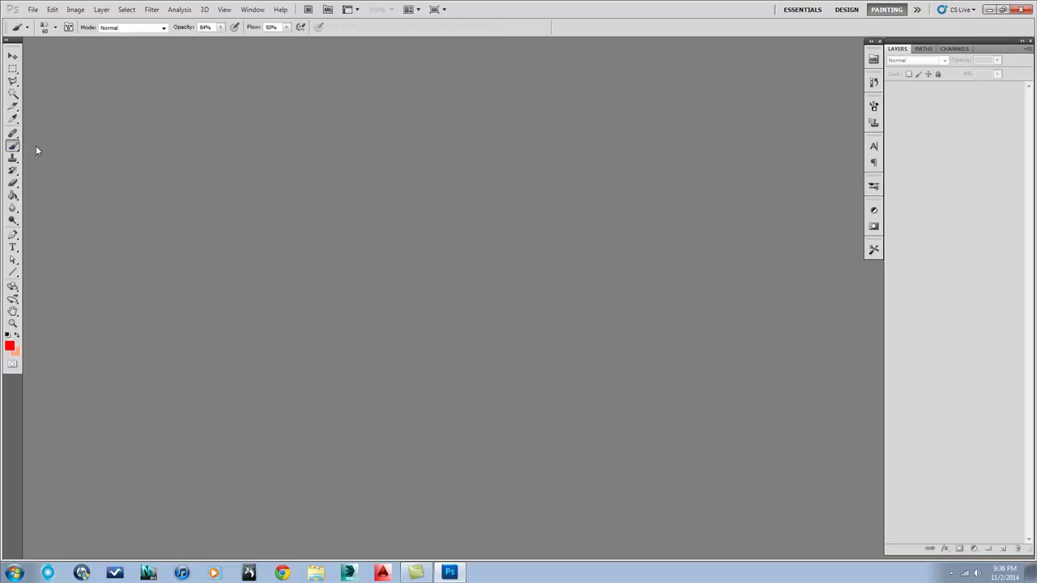
- Try the Eraser, Paint Bucket and Blur tools, and view the variants grouped with the Paint Bucket and Blur tools
click(14, 186)
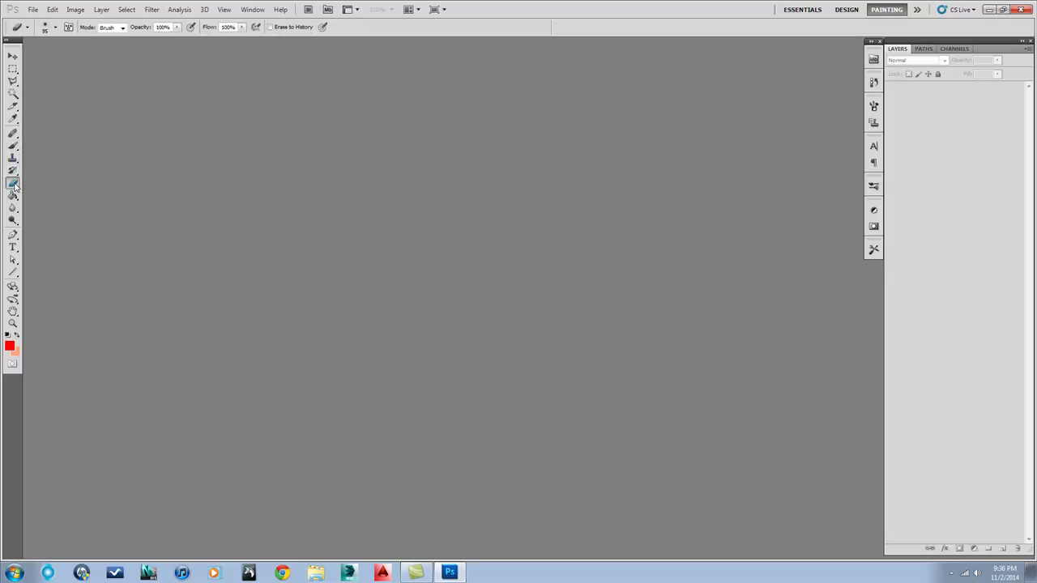
click(14, 185)
click(13, 185)
click(14, 196)
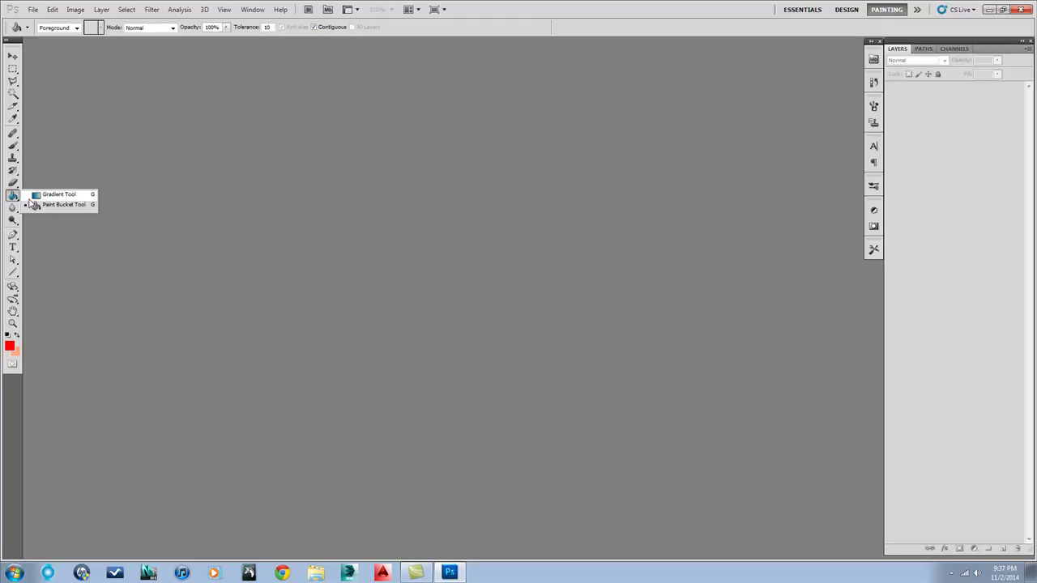
click(14, 197)
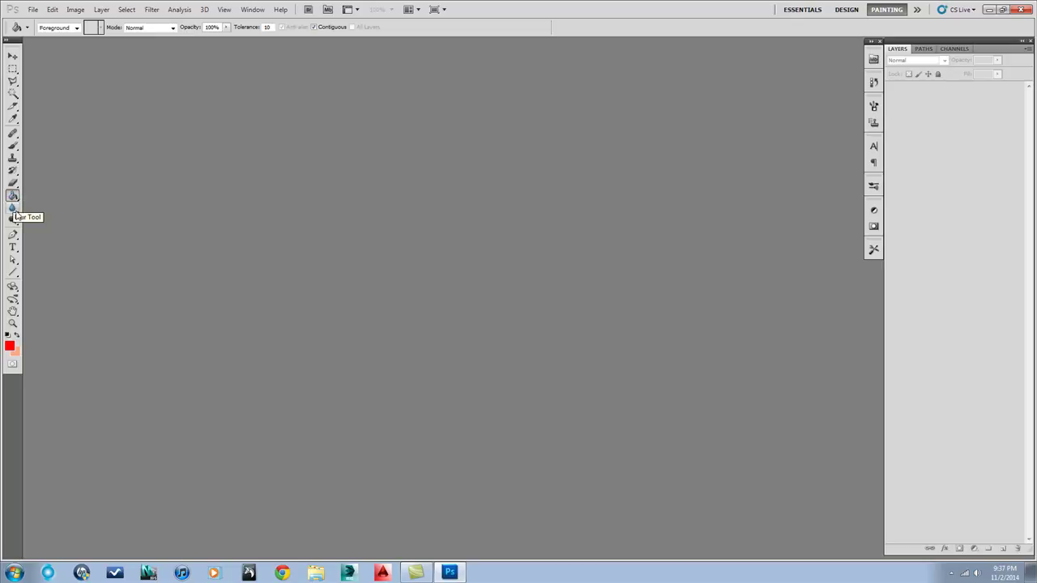
click(13, 208)
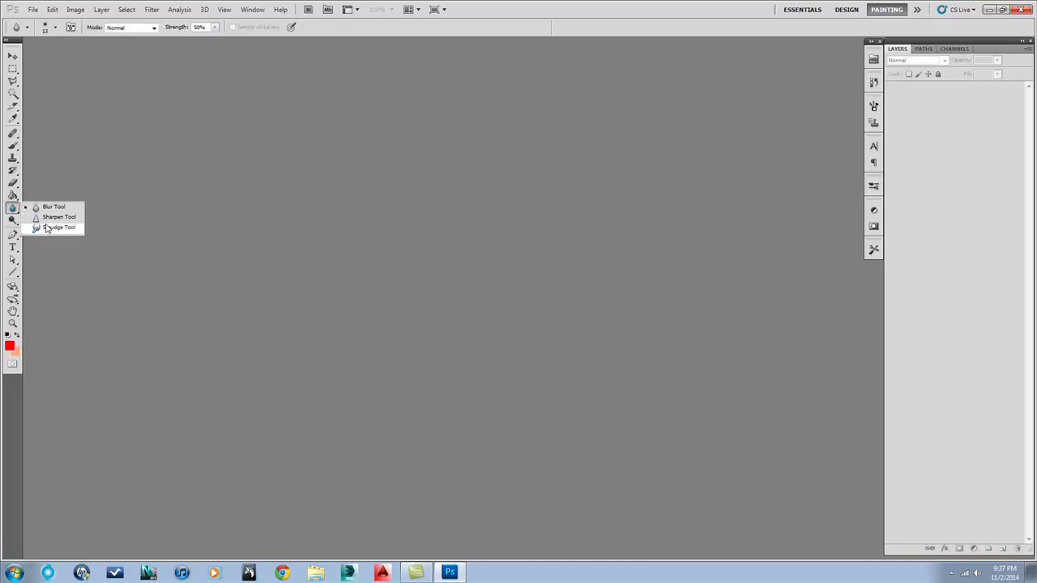
click(13, 209)
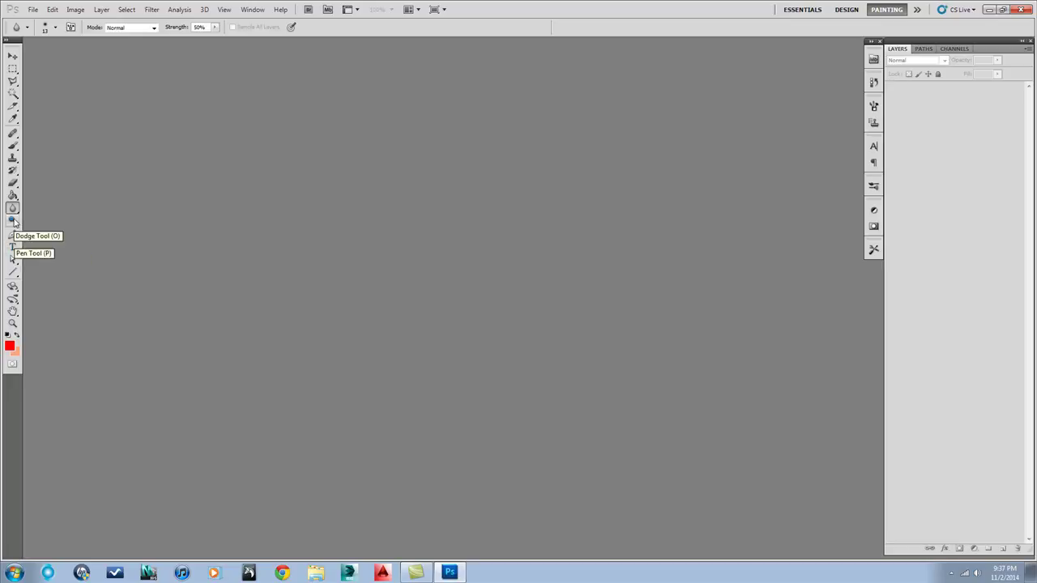
- Reselect the Brush Tool, and view the foreground color in the Color Picker before closing it
click(13, 144)
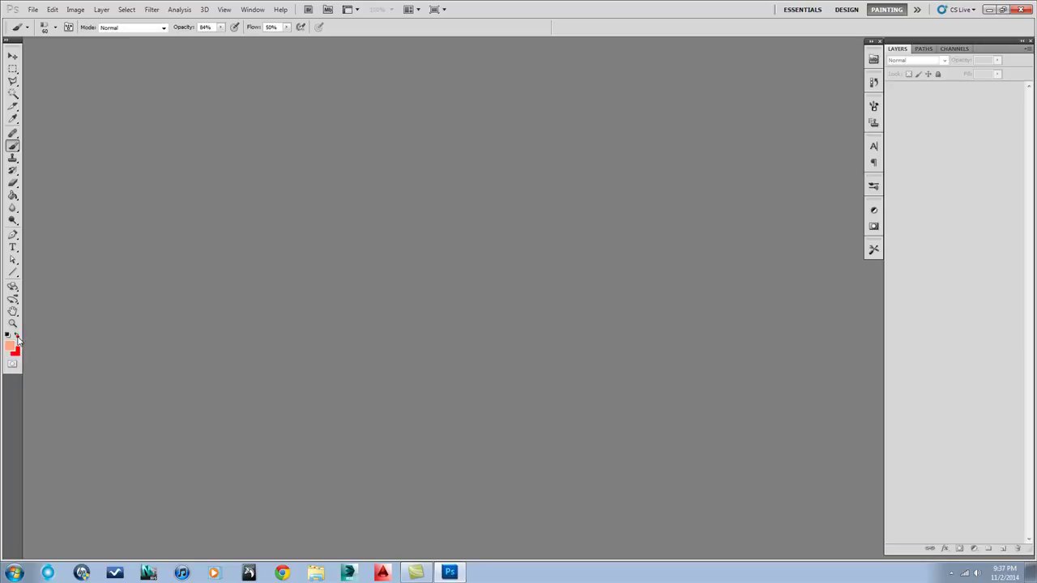
click(9, 346)
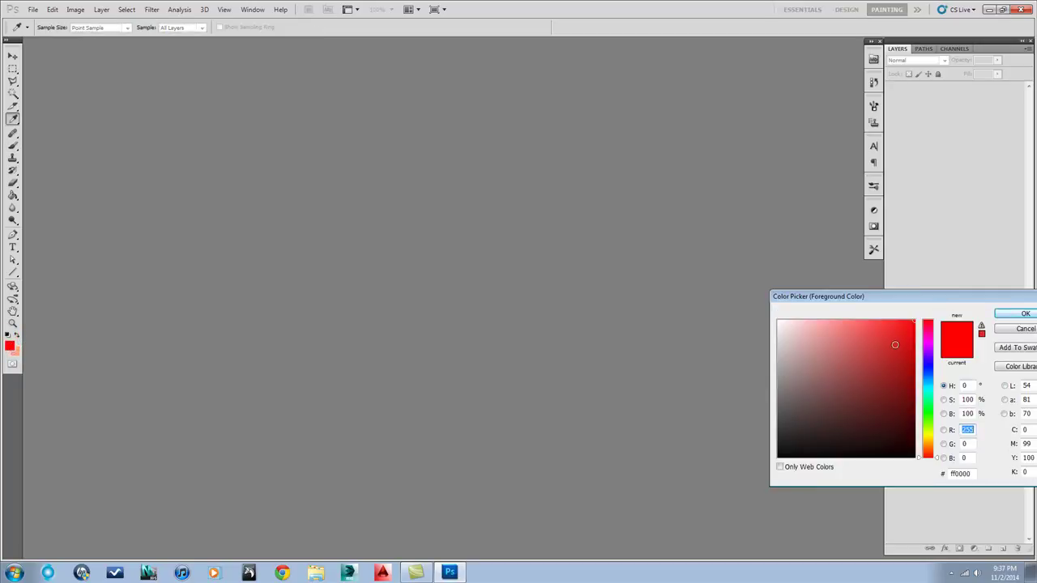
mouse_move(912, 300)
mouse_down()
mouse_move(523, 246)
mouse_move(499, 291)
mouse_move(423, 365)
mouse_move(405, 287)
mouse_move(472, 294)
mouse_move(456, 338)
mouse_move(418, 308)
mouse_move(521, 264)
mouse_move(497, 329)
mouse_move(527, 255)
mouse_up()
click(634, 257)
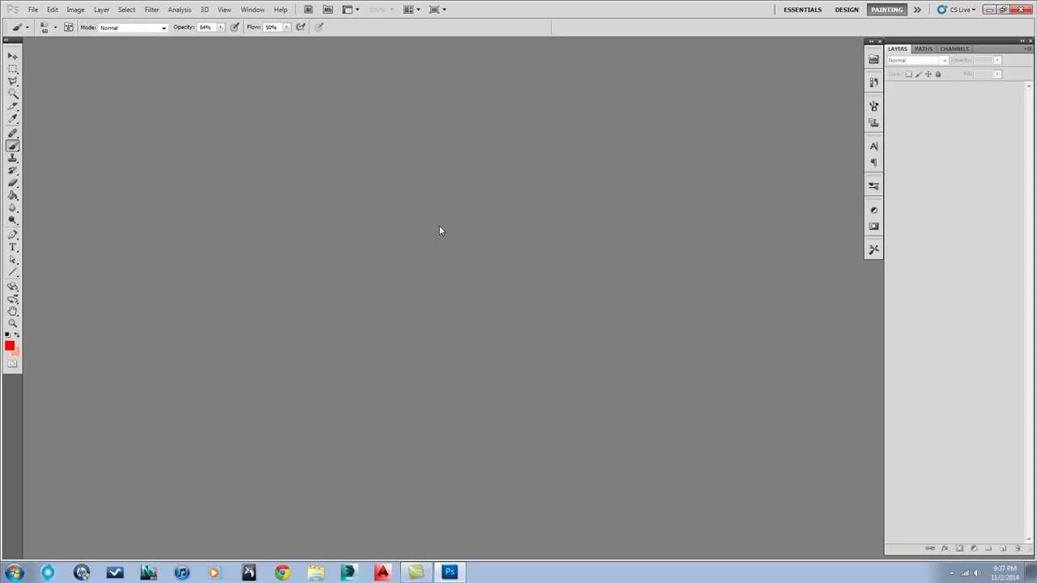
click(31, 10)
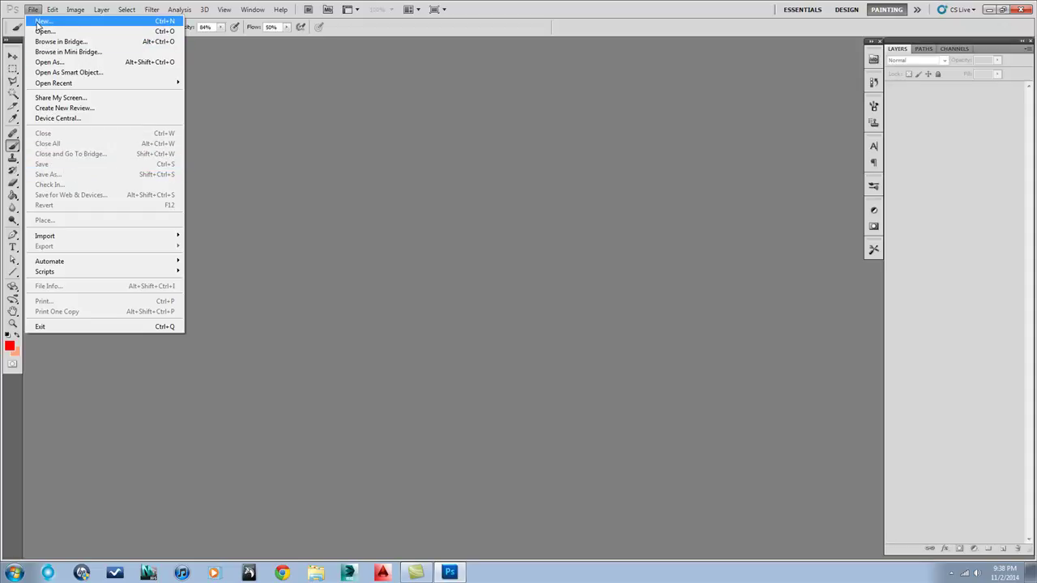
mouse_move(99, 9)
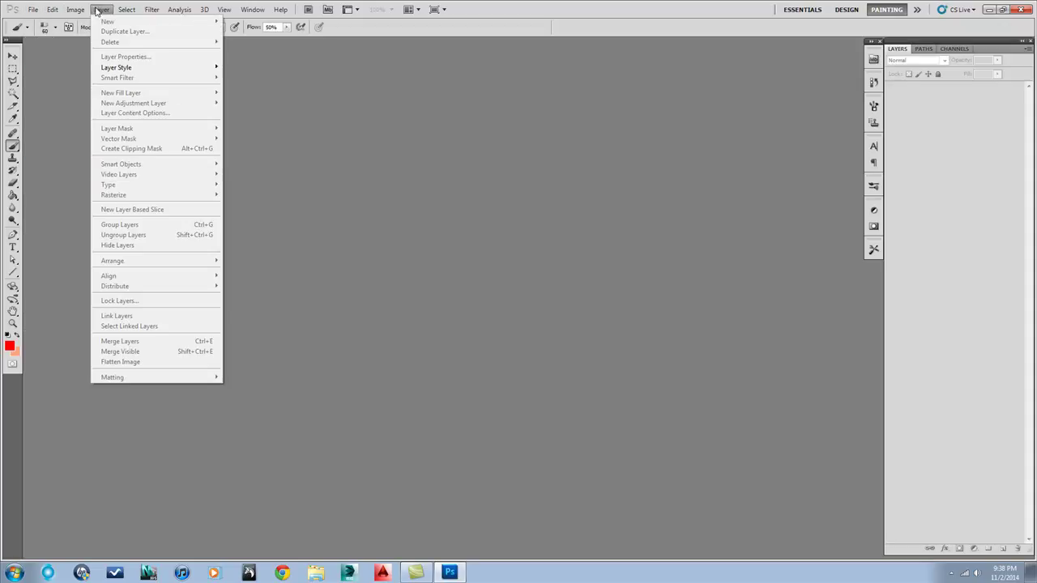
mouse_move(36, 11)
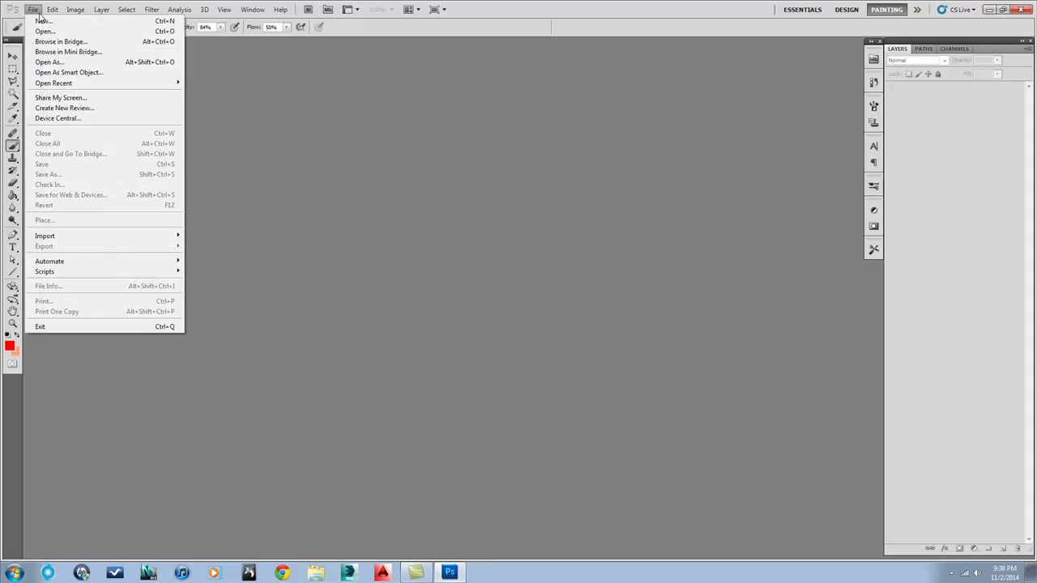